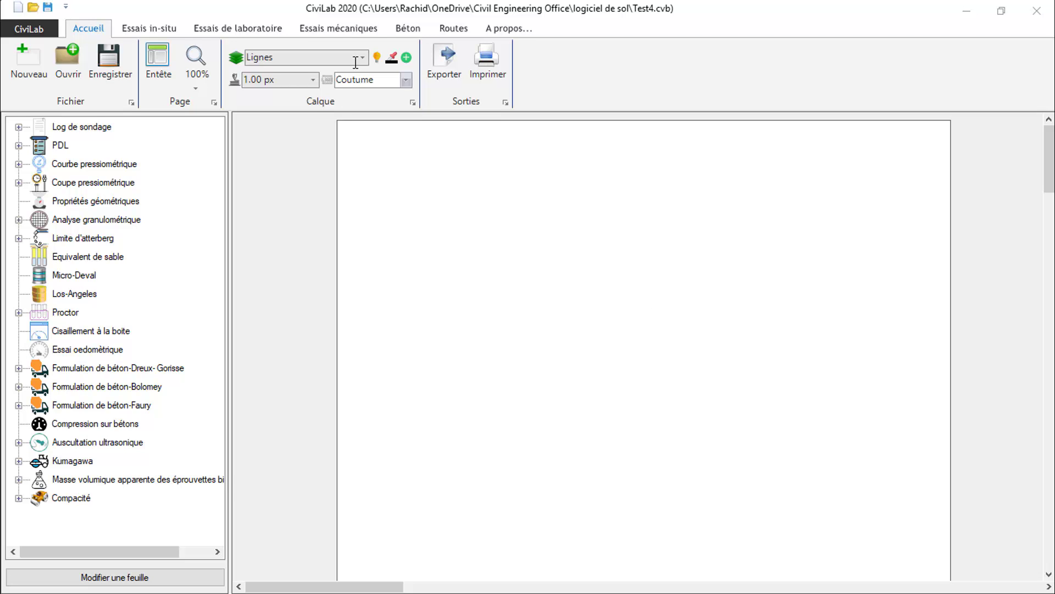
- Start the direct shear test Cisaillement à la boite N°=1 on the Graphes layer and date it 12 February 2020
left_click(343, 29)
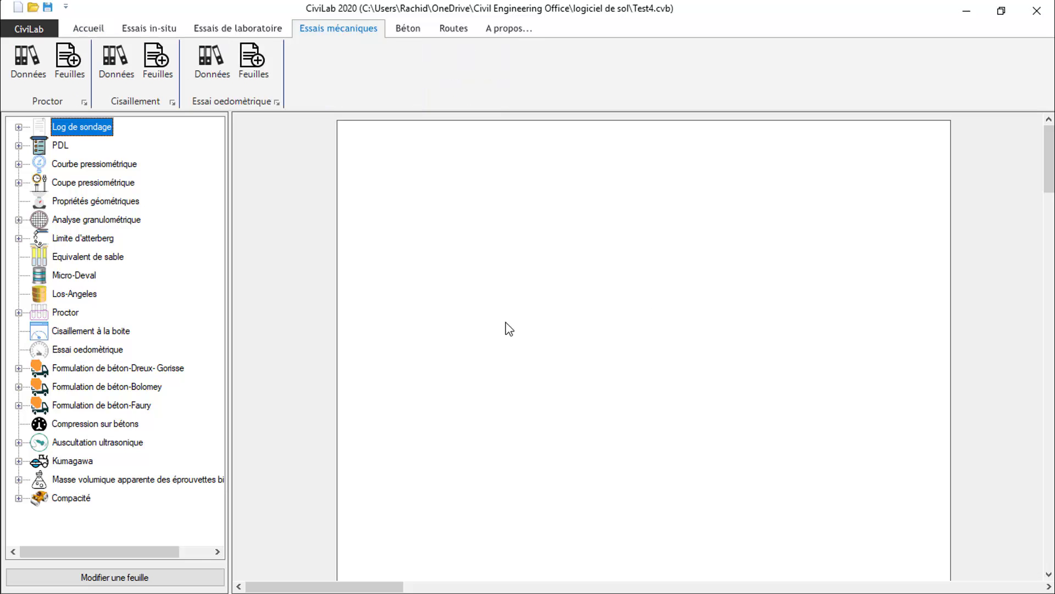
left_click(117, 64)
left_click(539, 148)
left_click(538, 171)
left_click(538, 174)
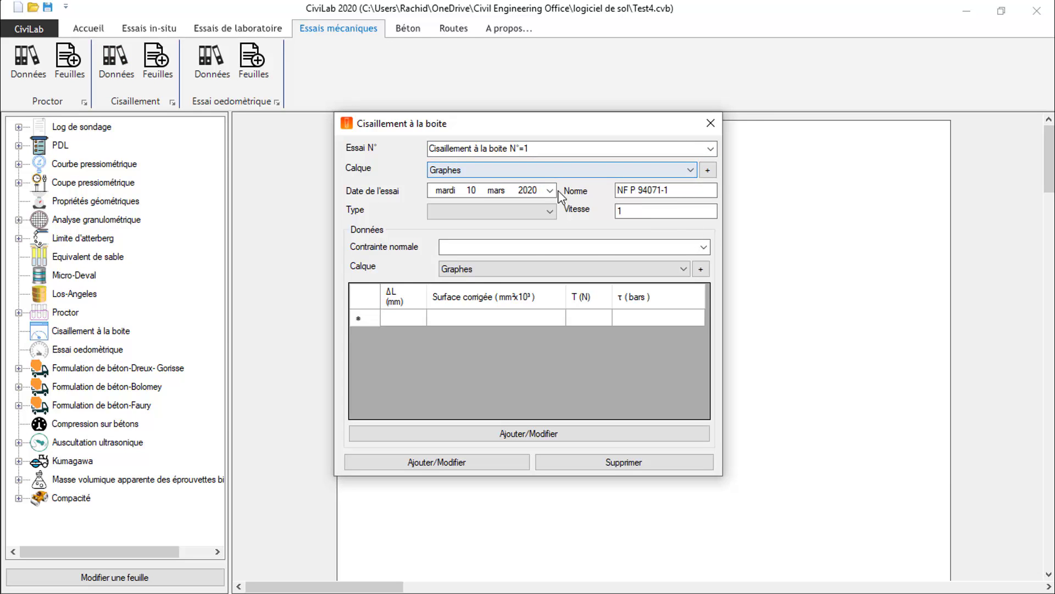
left_click(549, 190)
left_click(502, 215)
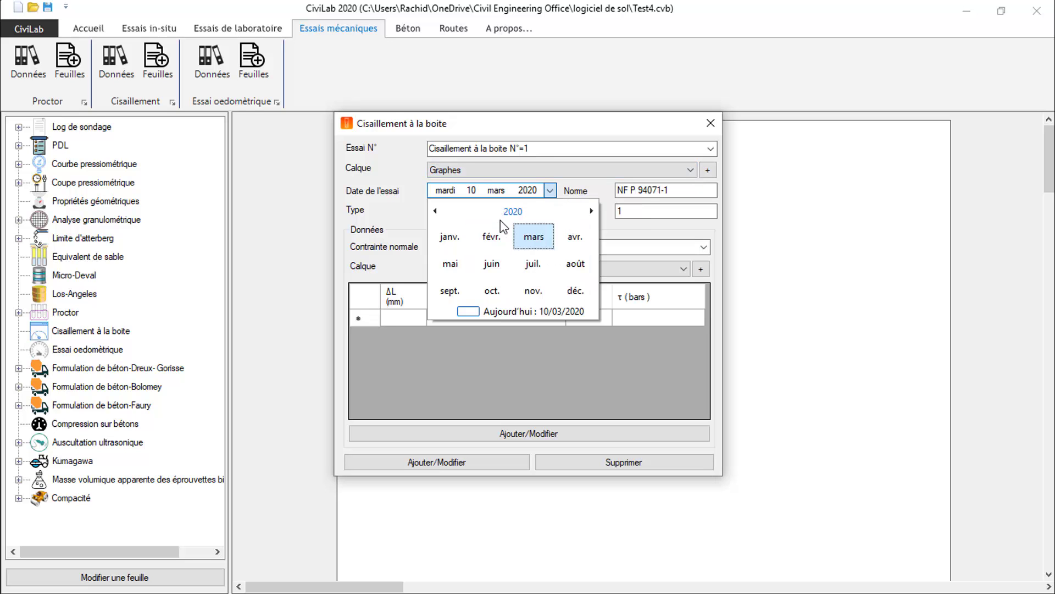
left_click(490, 229)
left_click(490, 264)
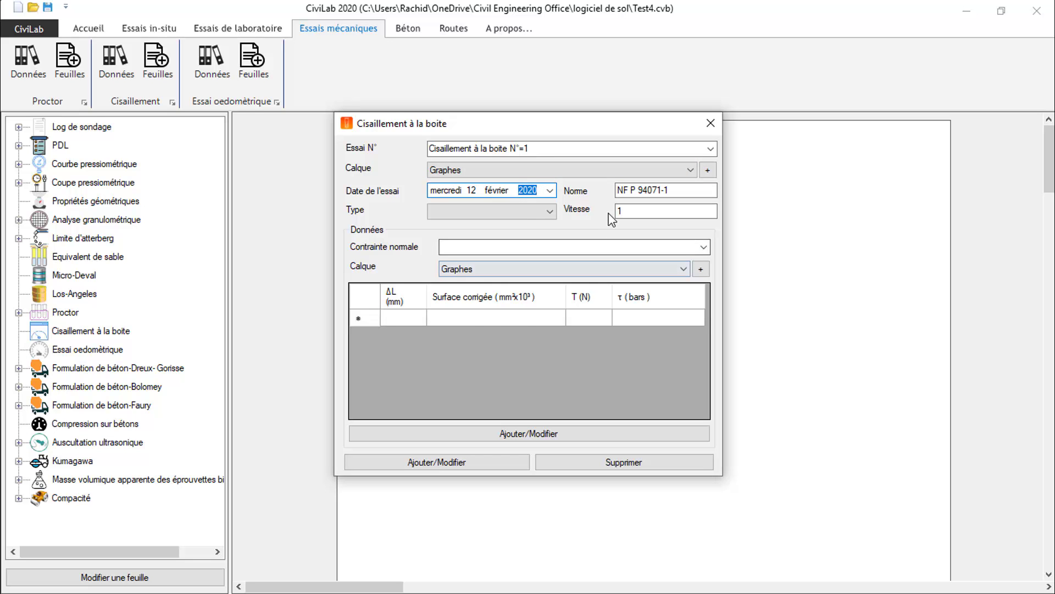
- Set the test type to Non consolidé, Non saturé (UU), with standard NF P 94071-1 and a speed of 1 mm/min
left_click(525, 208)
left_click(509, 228)
left_click(642, 191)
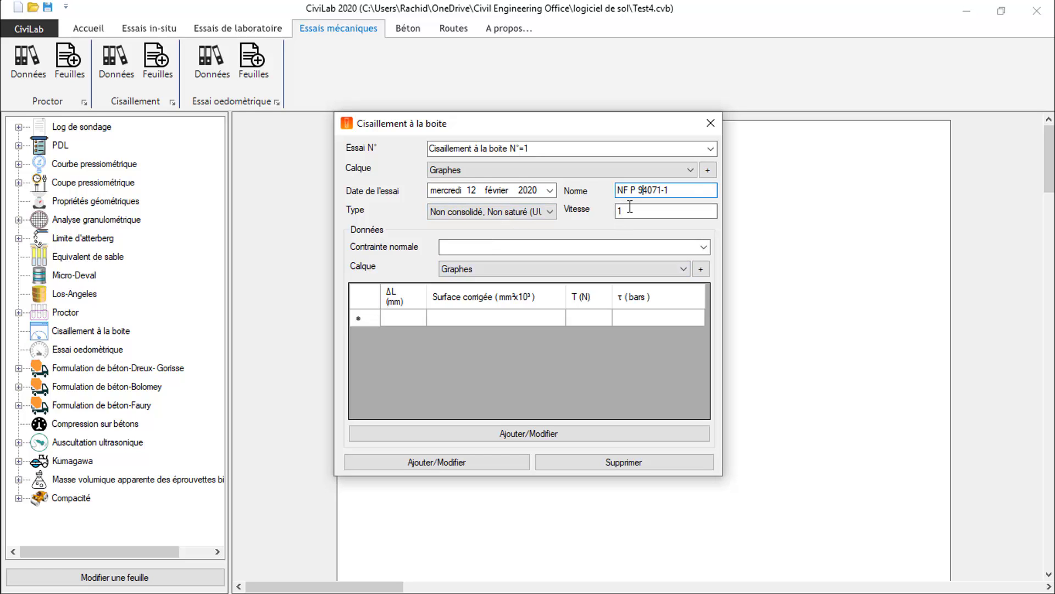
left_click(623, 211)
mouse_move(585, 219)
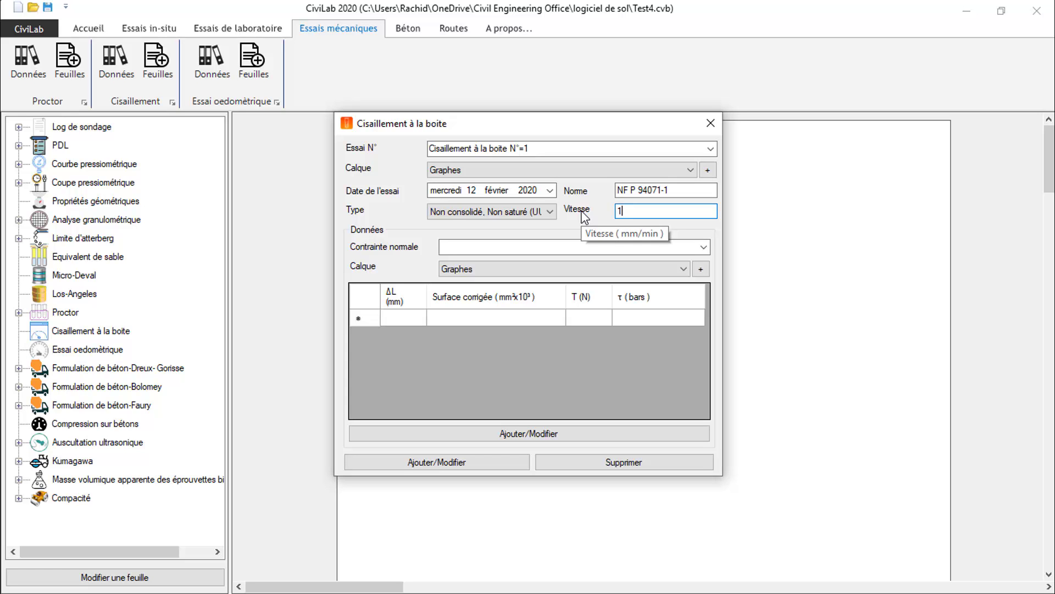
- Add the readings for normal stress 1, covering ΔL 0 to 2 mm in 0.25 mm increments and ending at T 300 N
left_click(479, 247)
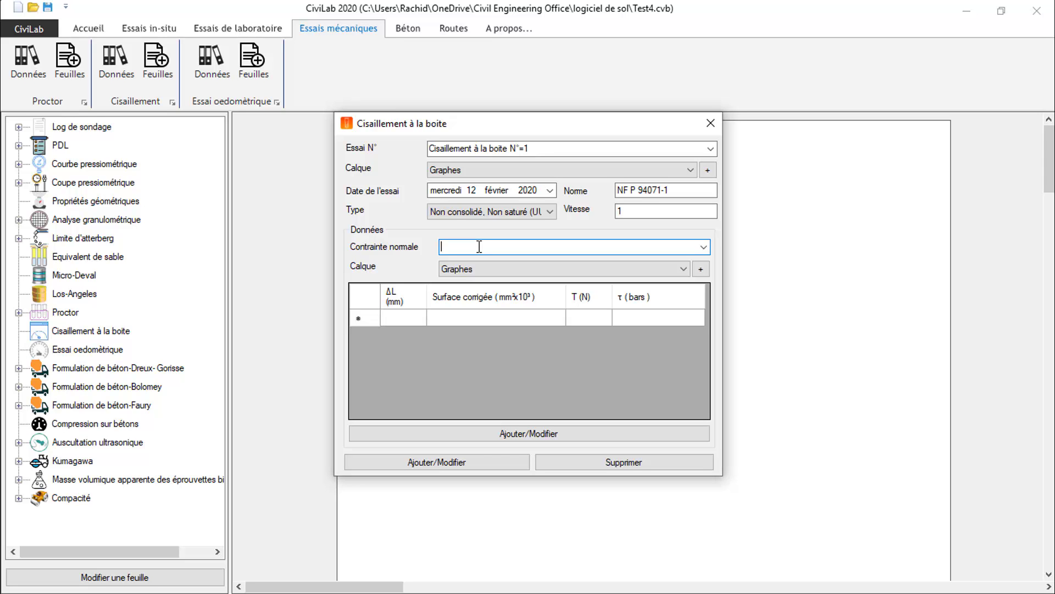
type("1")
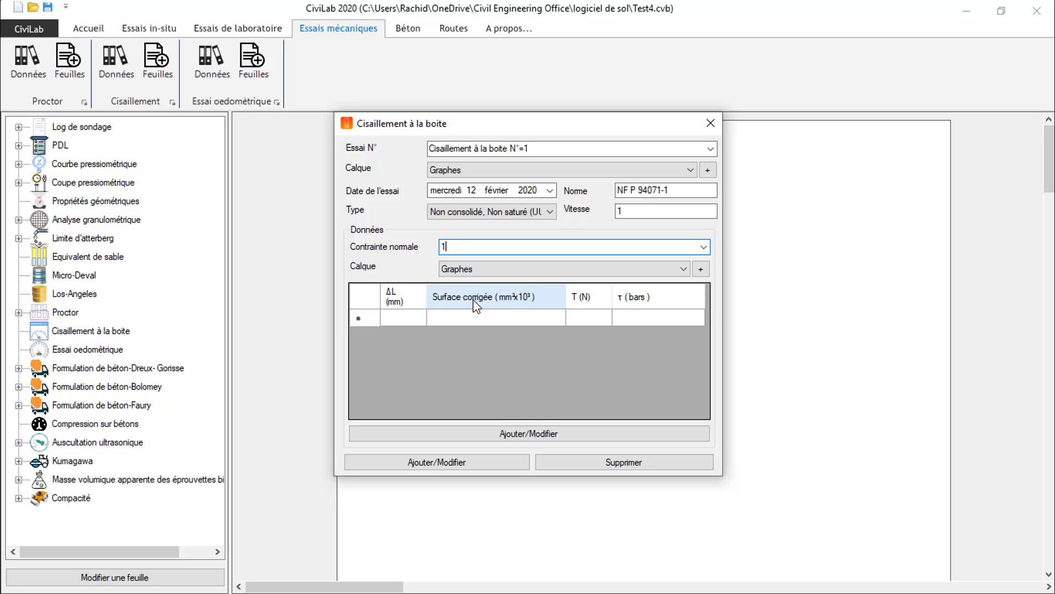
mouse_move(580, 304)
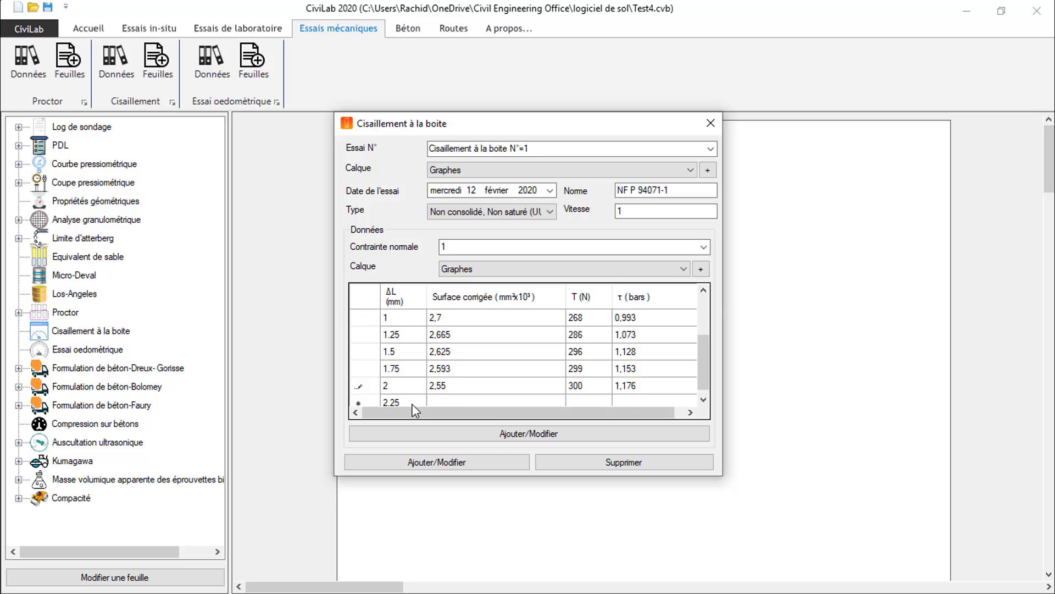
left_click(411, 404)
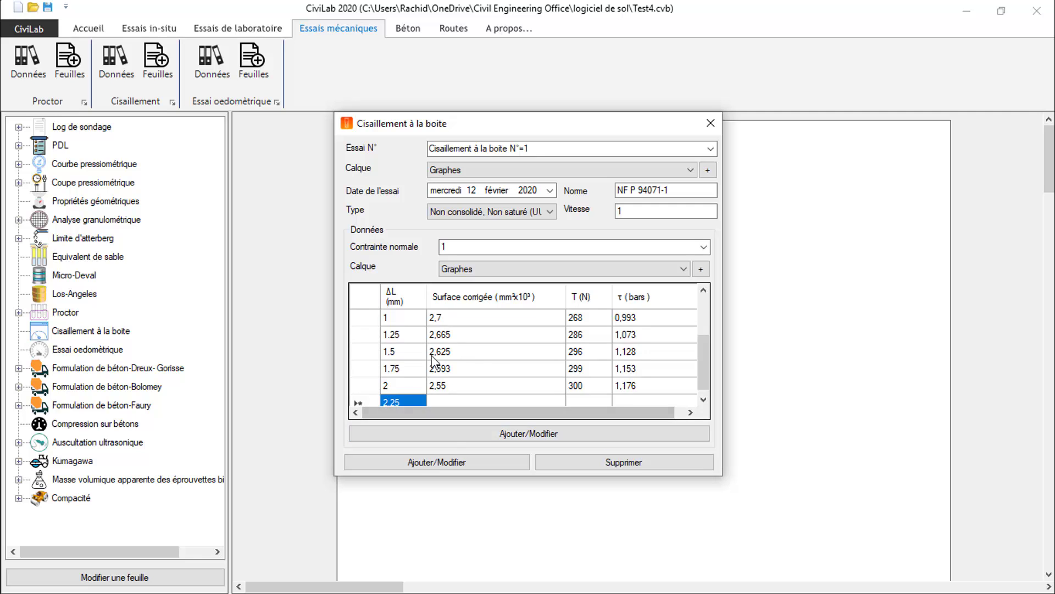
left_click(575, 433)
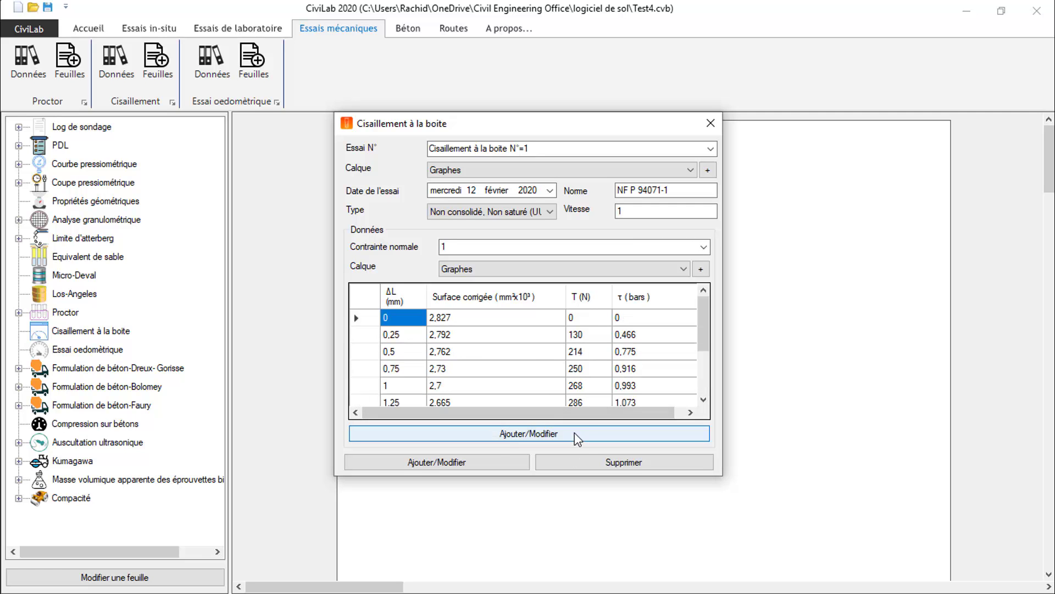
- Add the readings for normal stress 2, with T values starting 0, 80, 220, 350, 450 and 540 N at 0.25 mm increments
left_click(470, 248)
type("2")
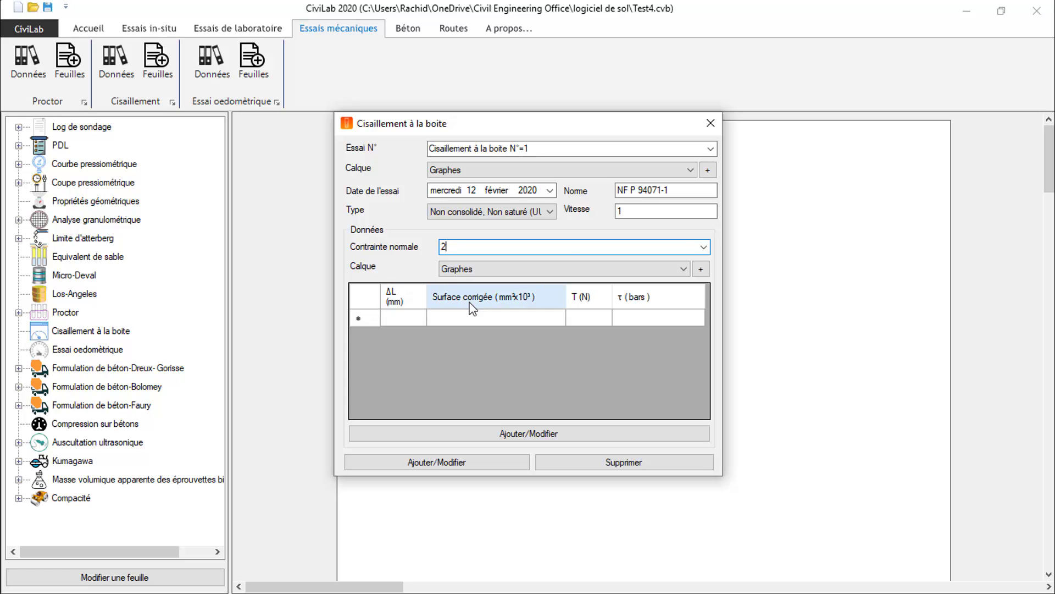
mouse_move(592, 305)
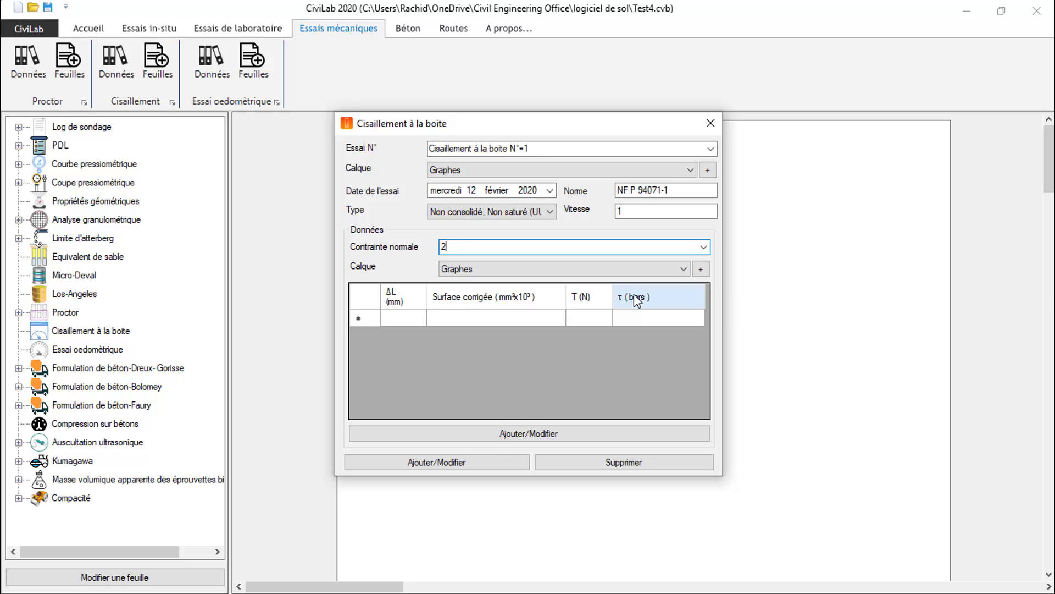
left_click(496, 437)
left_click(496, 436)
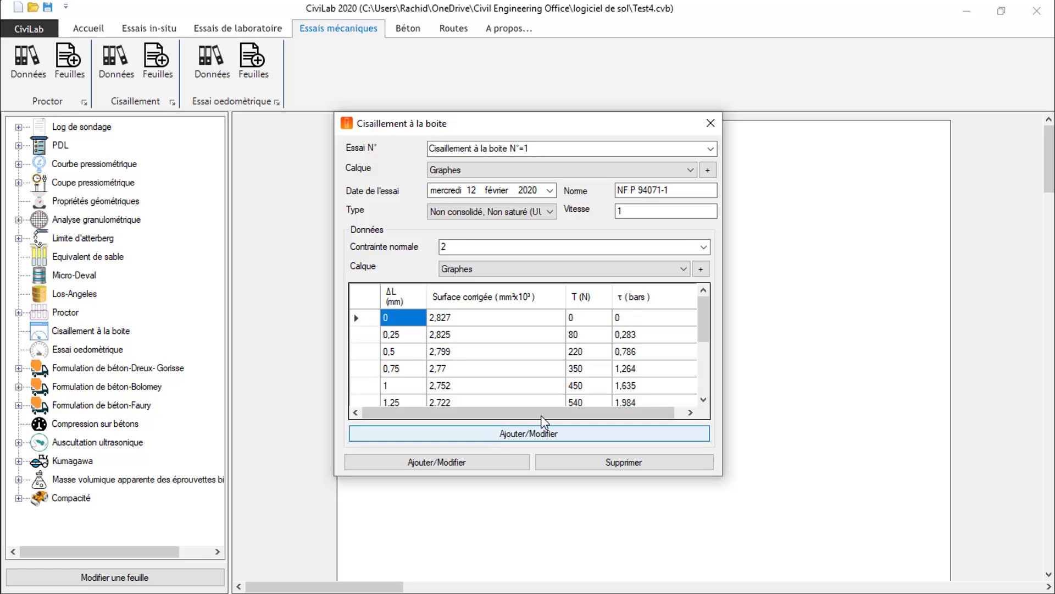
- Add the readings for normal stress 3, covering ΔL 0 to 2.5 mm and ending at T 914 N, and save the shear test
left_click(460, 246)
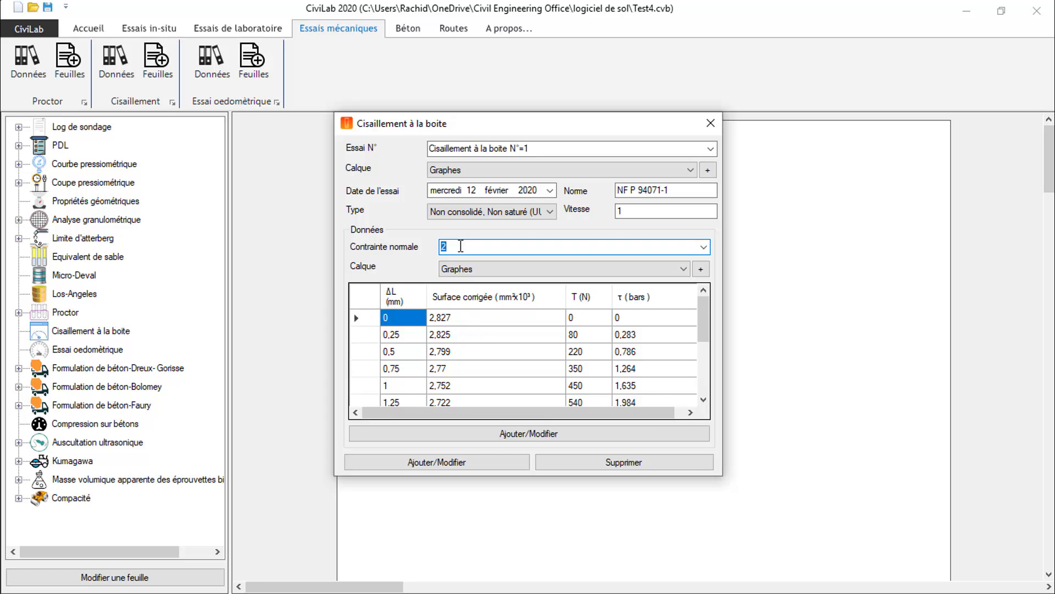
type("3")
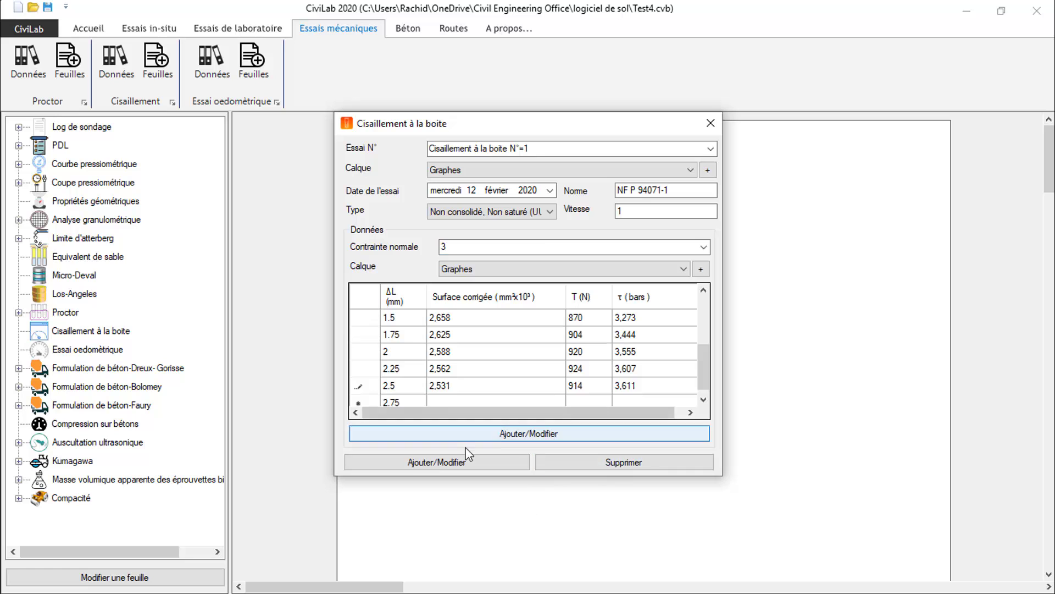
left_click(503, 437)
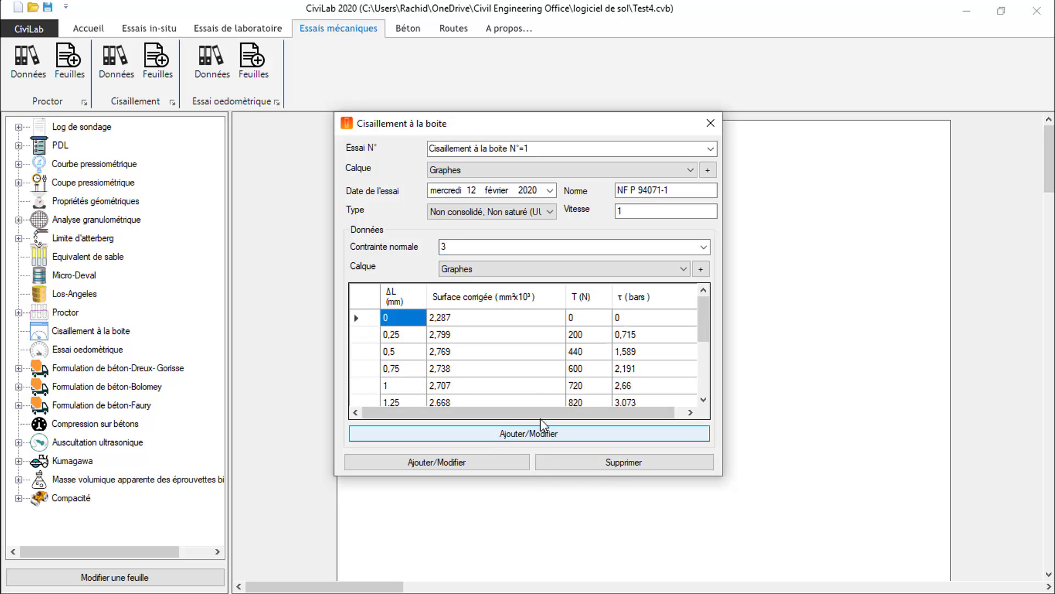
left_click(628, 431)
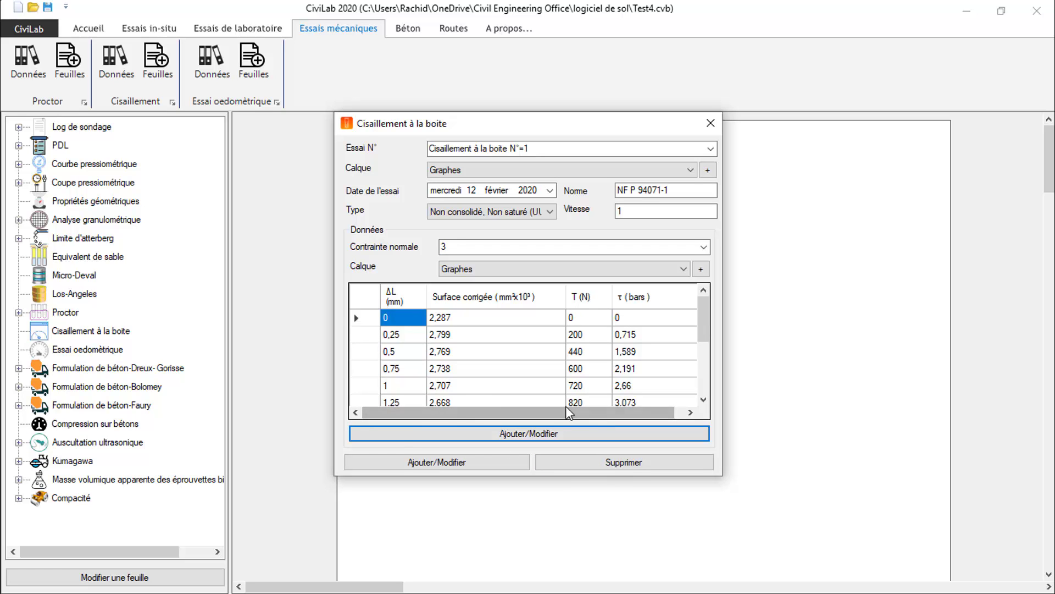
left_click(388, 467)
left_click(589, 367)
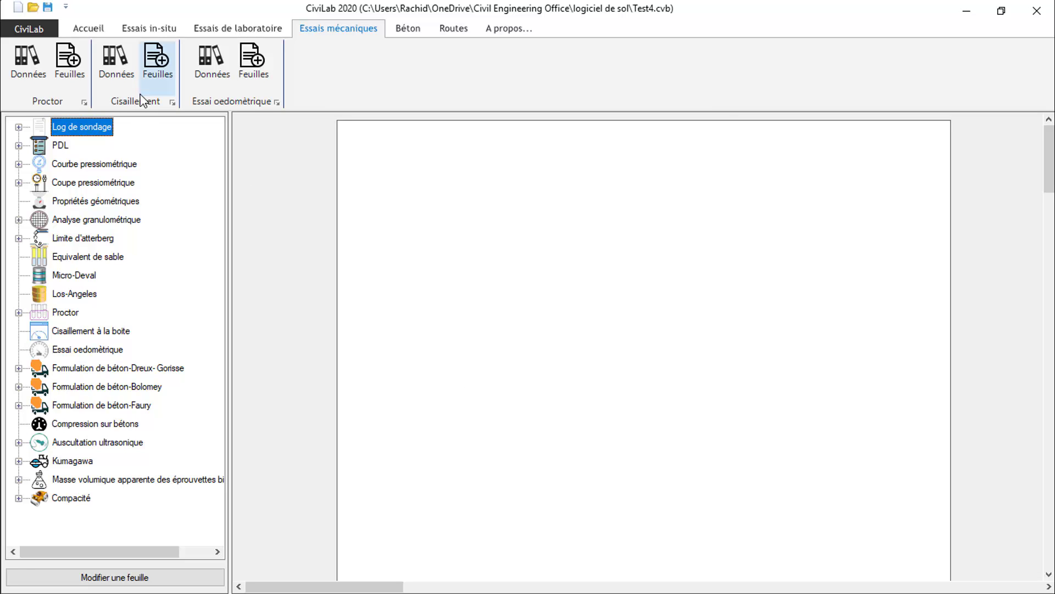
- Reopen the saved test Cisaillement à la boite N°=1 and review its readings for normal stress 1
left_click(116, 68)
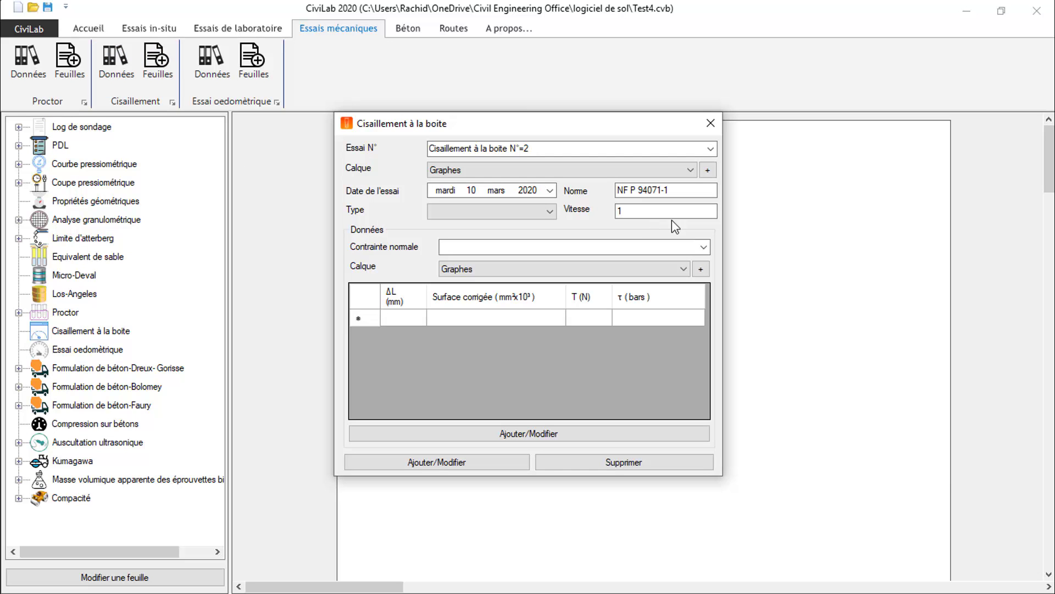
left_click(709, 149)
left_click(523, 163)
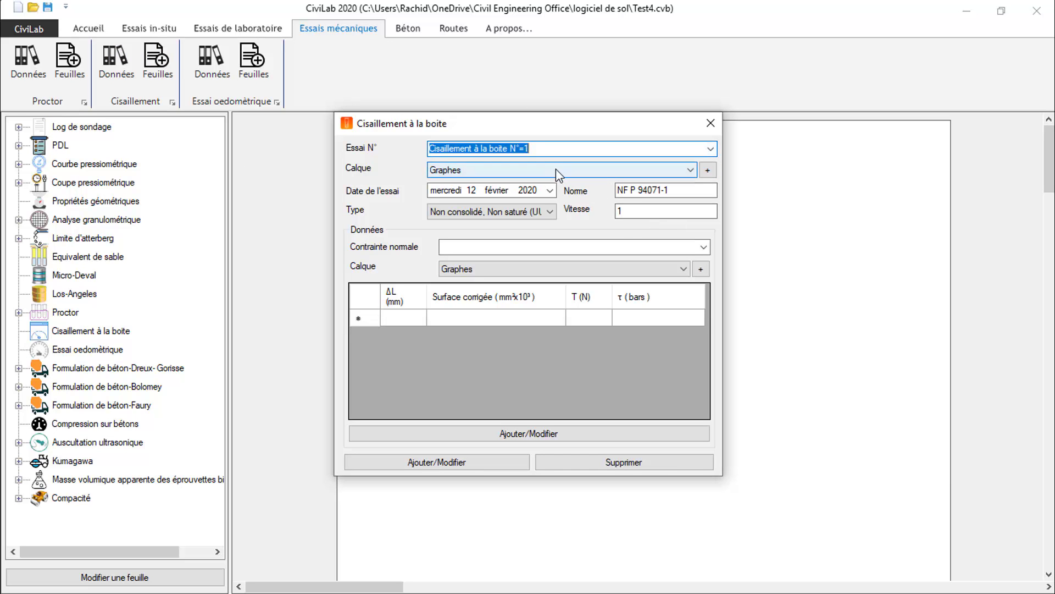
left_click(703, 247)
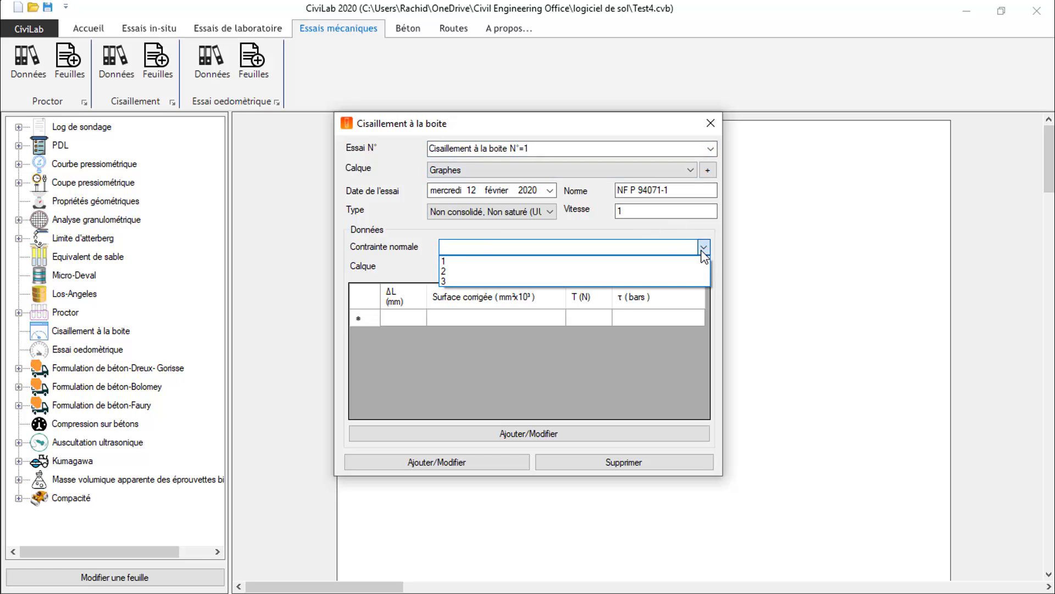
left_click(459, 264)
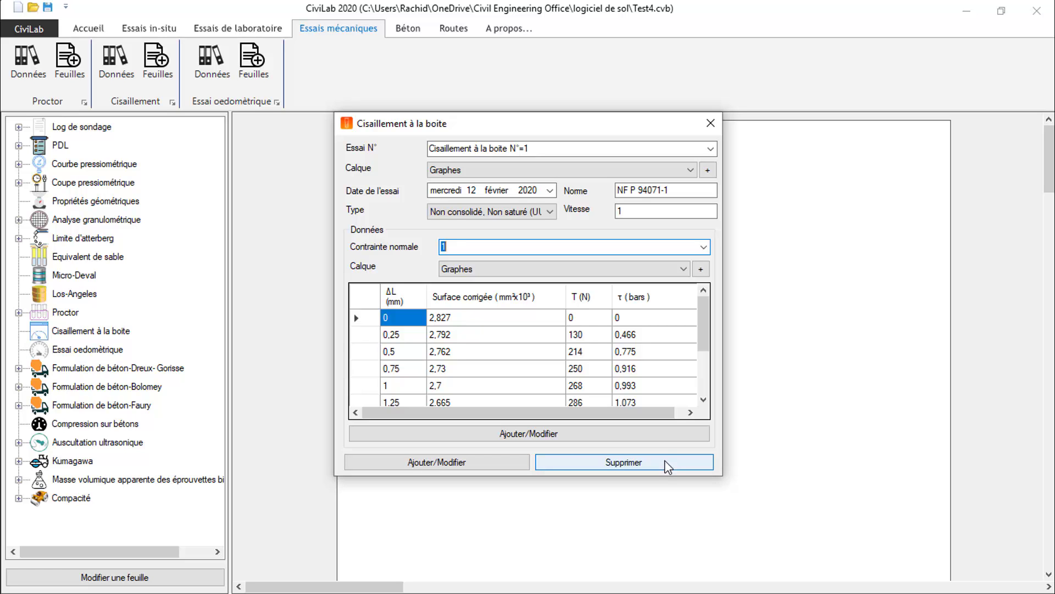
left_click(710, 122)
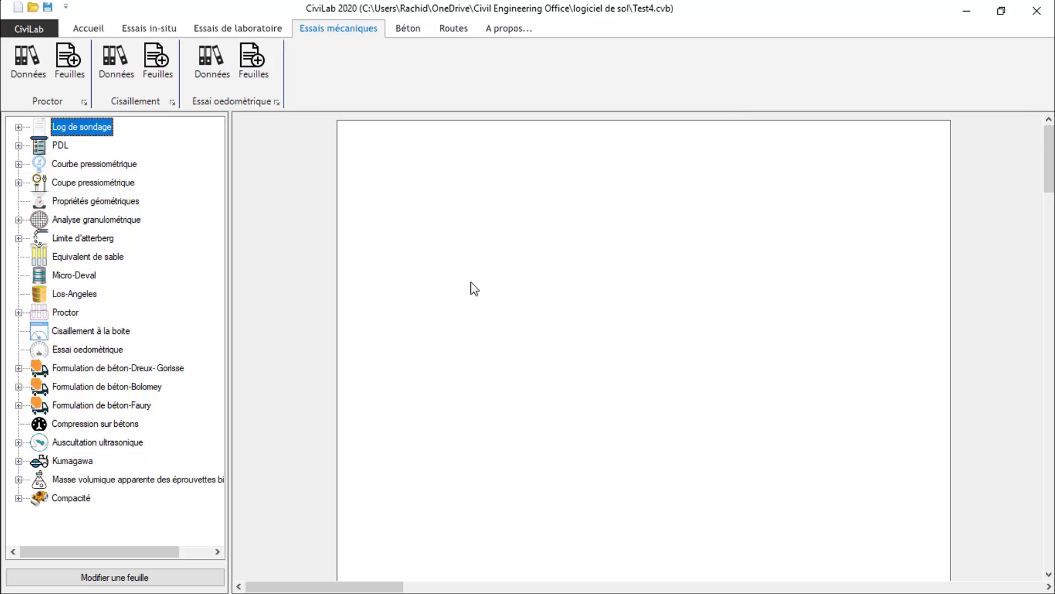
- Create the sheet Cisaillement à la boite-Feuilles N°=1- on the Grille layer, including test N°=1 and the general project data
left_click(159, 65)
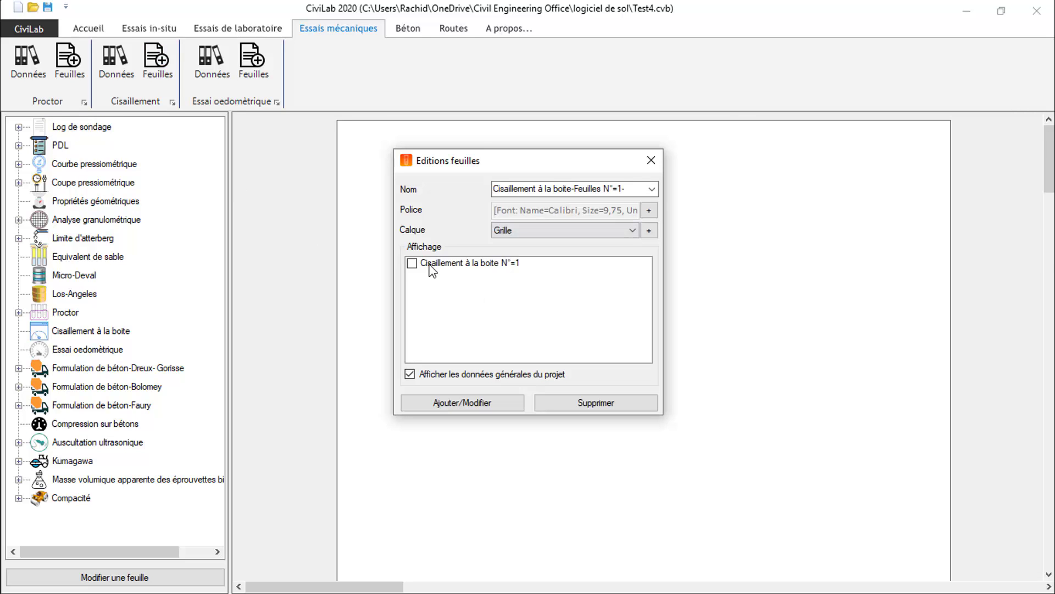
triple_click(551, 191)
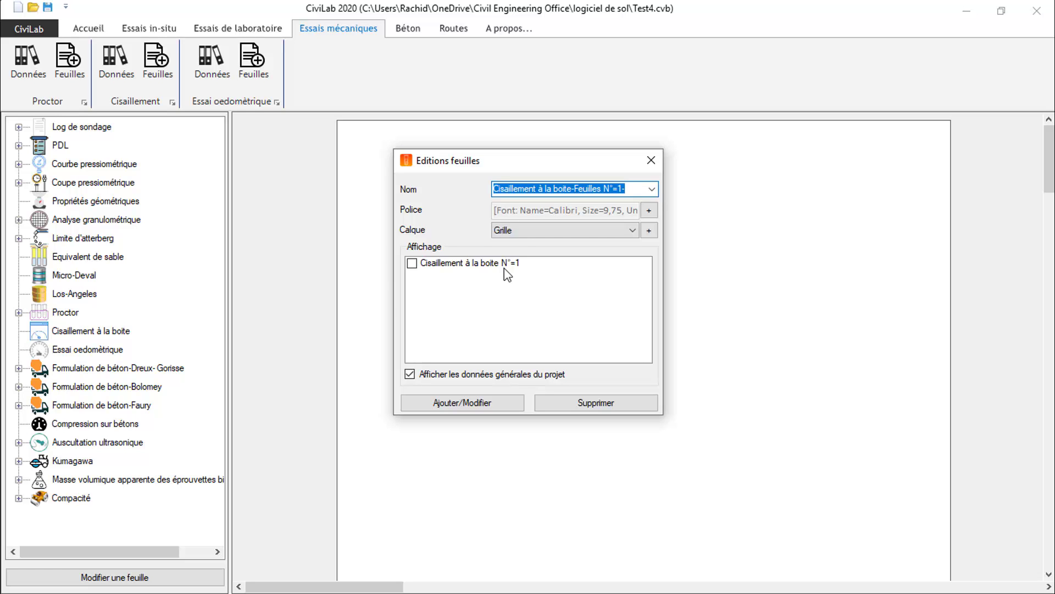
left_click(528, 233)
left_click(528, 233)
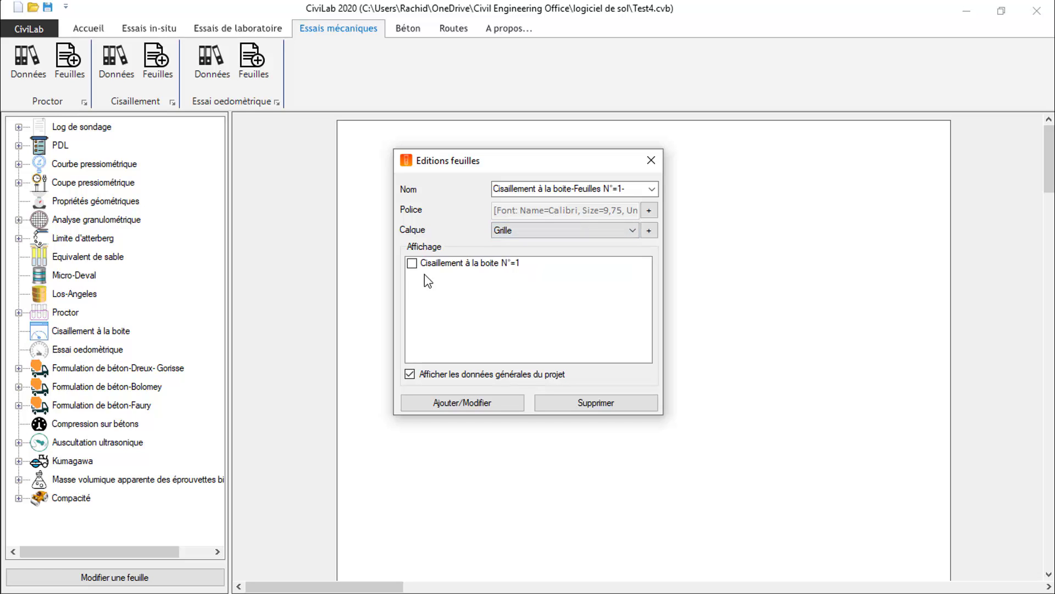
left_click(409, 262)
left_click(411, 262)
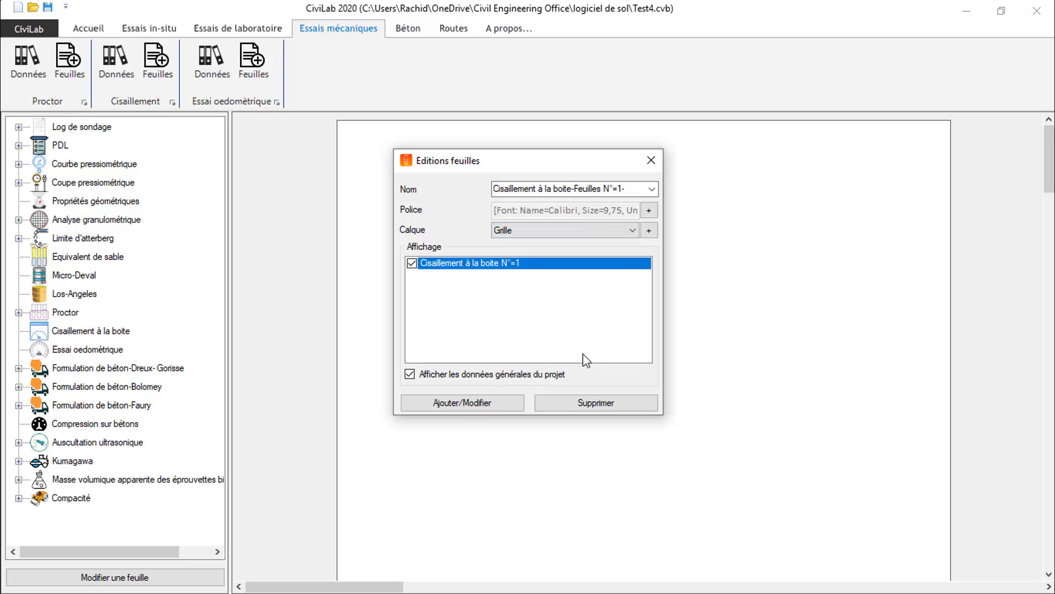
left_click(463, 403)
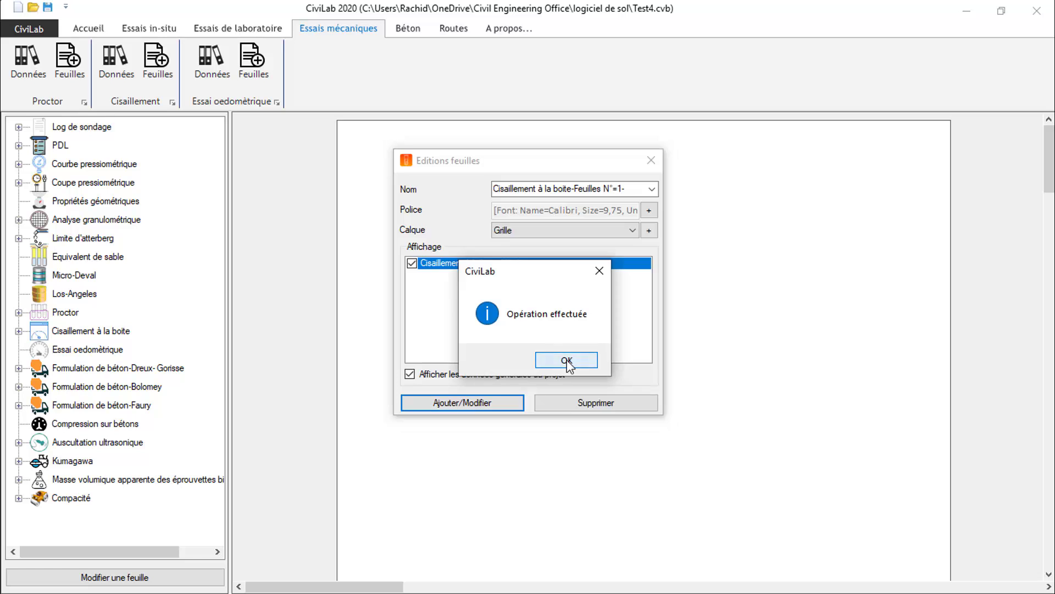
left_click(564, 361)
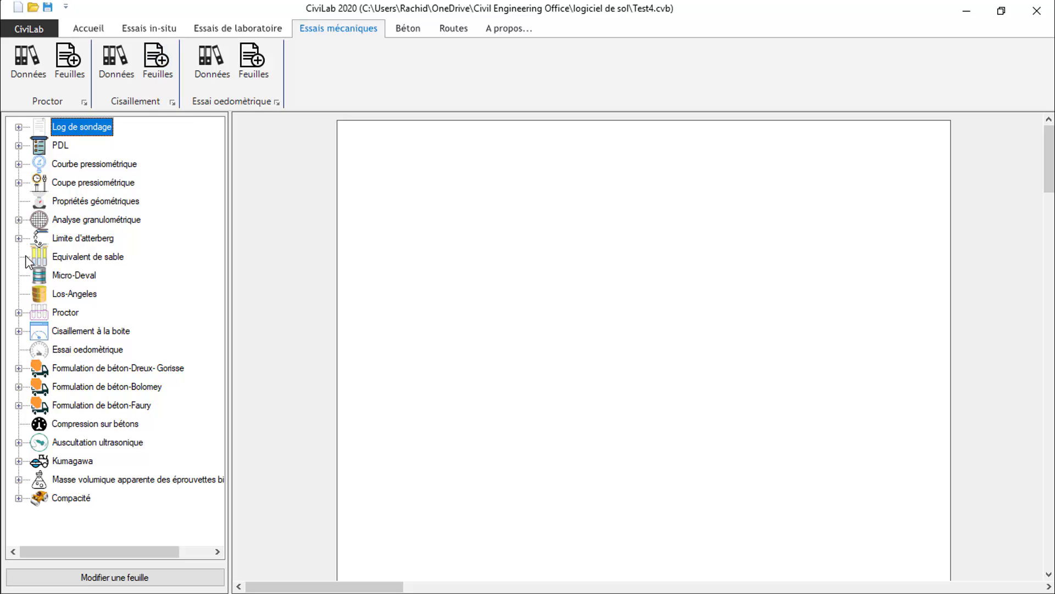
- Display the Cisaillement à la boite-Feuilles N°=1- sheet and check its edit settings and stress/deformation report
left_click(18, 331)
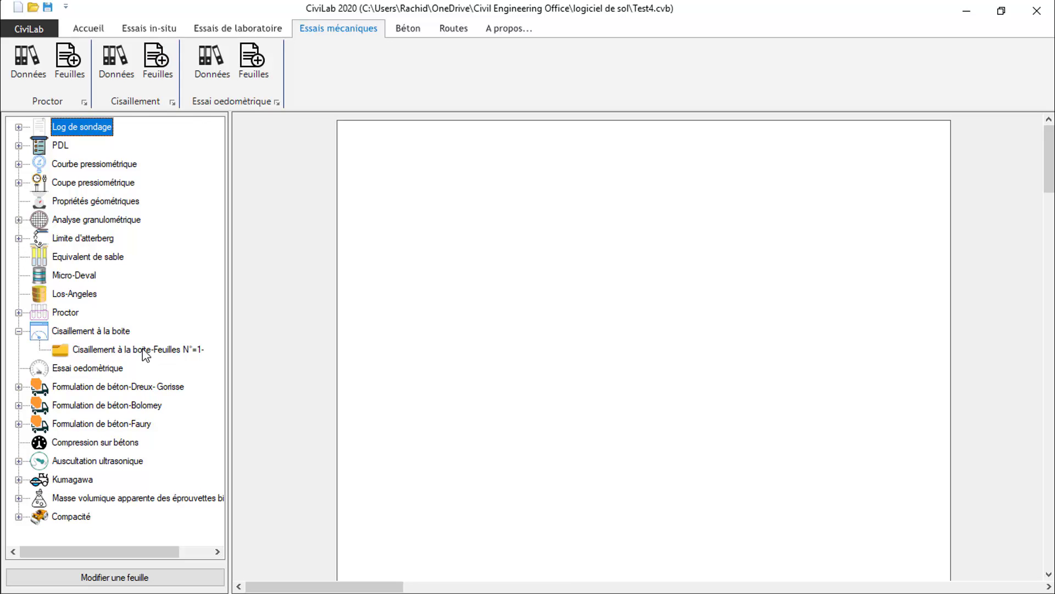
double_click(145, 355)
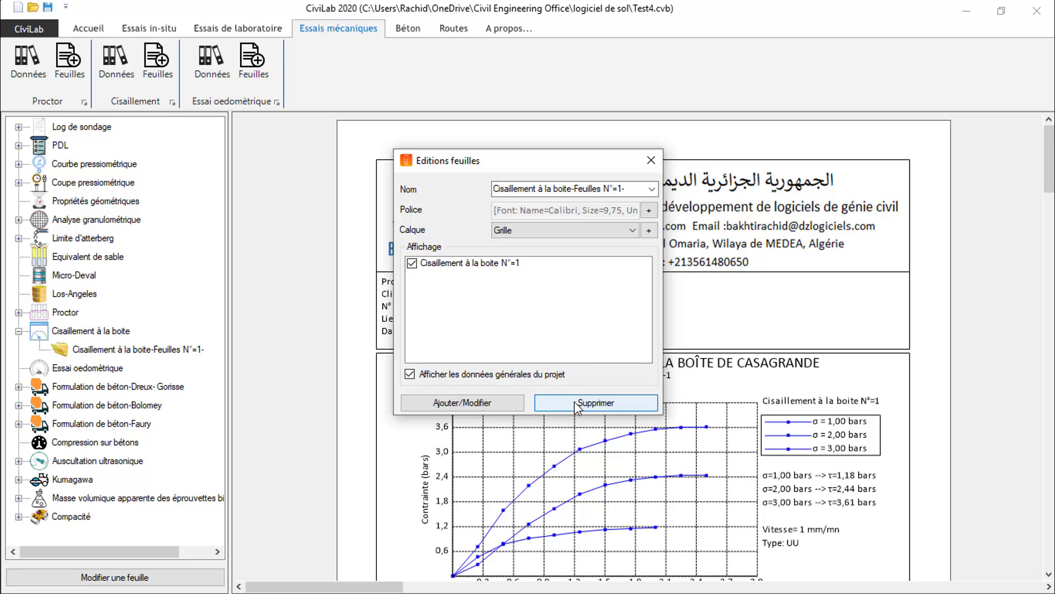
left_click(651, 160)
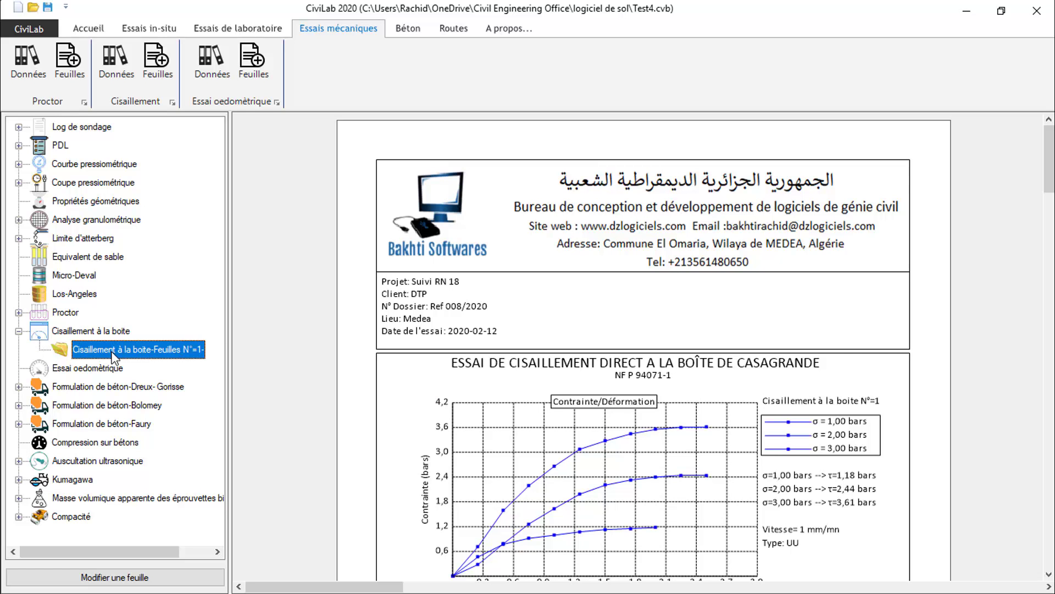
mouse_move(1049, 183)
left_mouse_down()
mouse_move(1050, 545)
mouse_move(1049, 158)
mouse_move(1050, 204)
left_mouse_up()
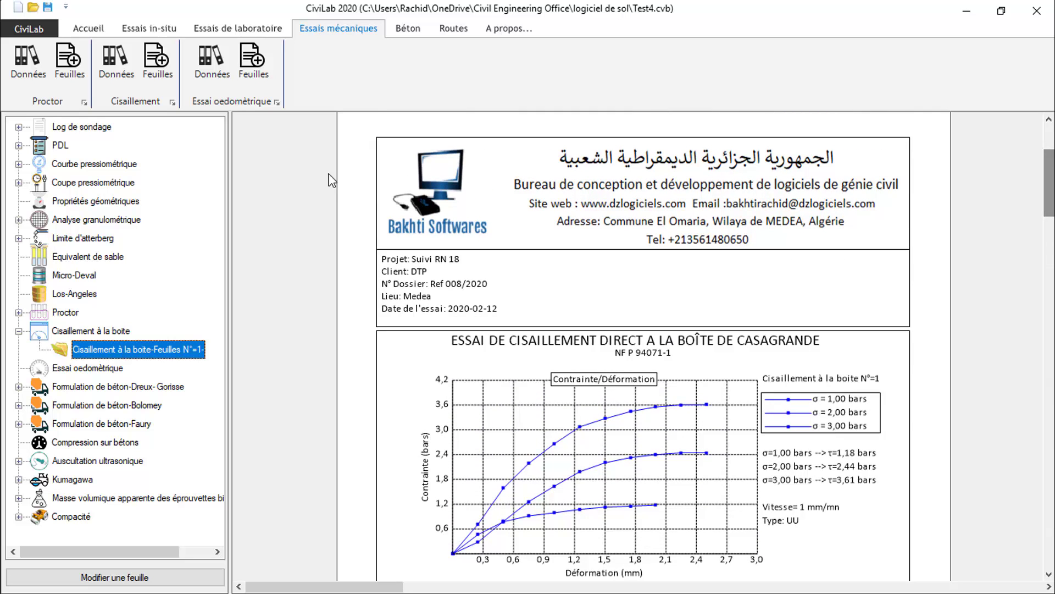
- View the print options for the shear test sheet and close them without printing
left_click(88, 28)
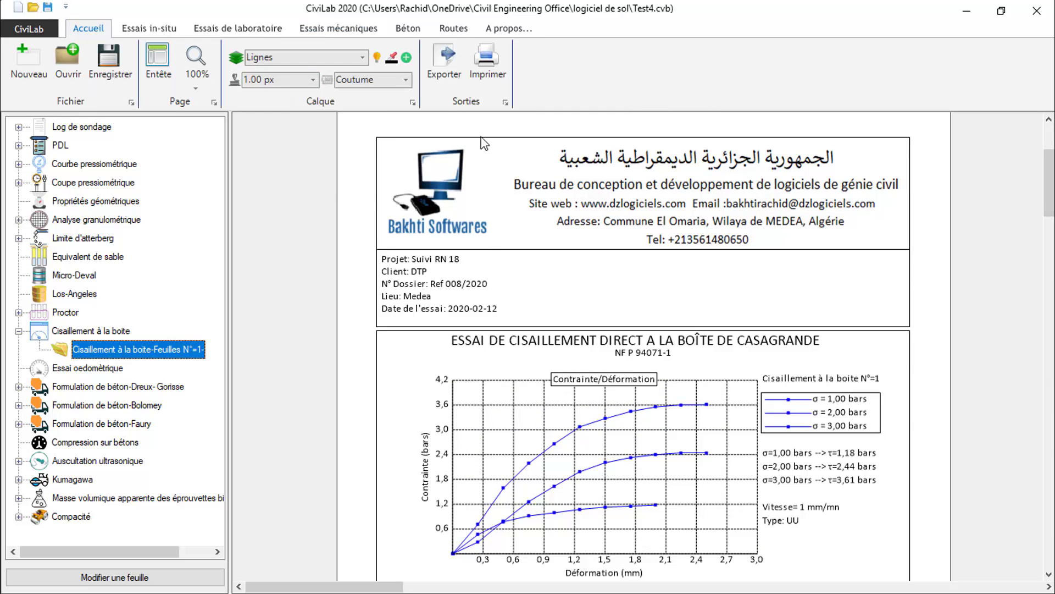
left_click(480, 76)
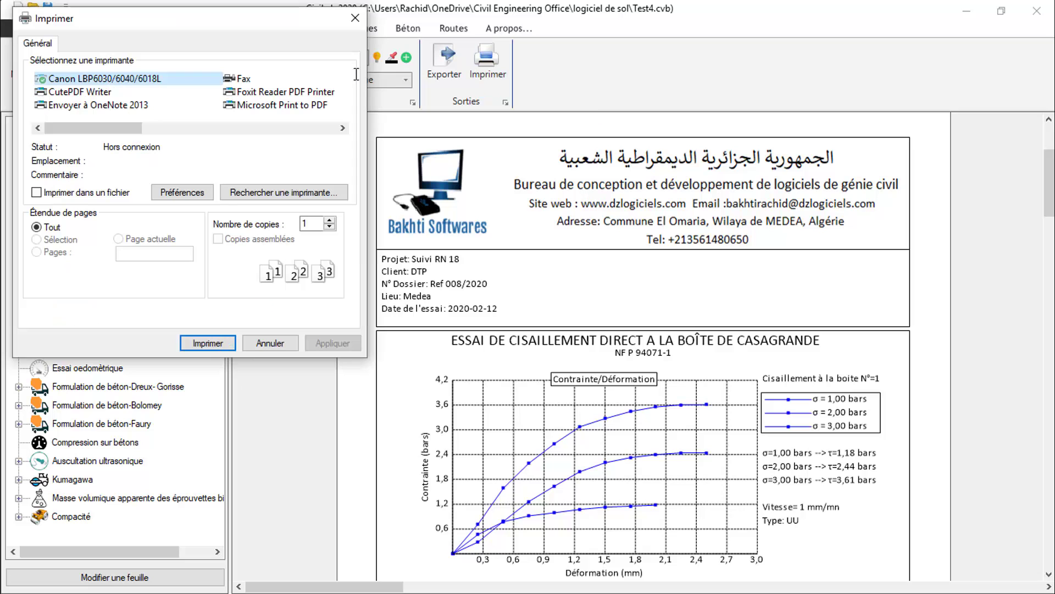
left_click(355, 18)
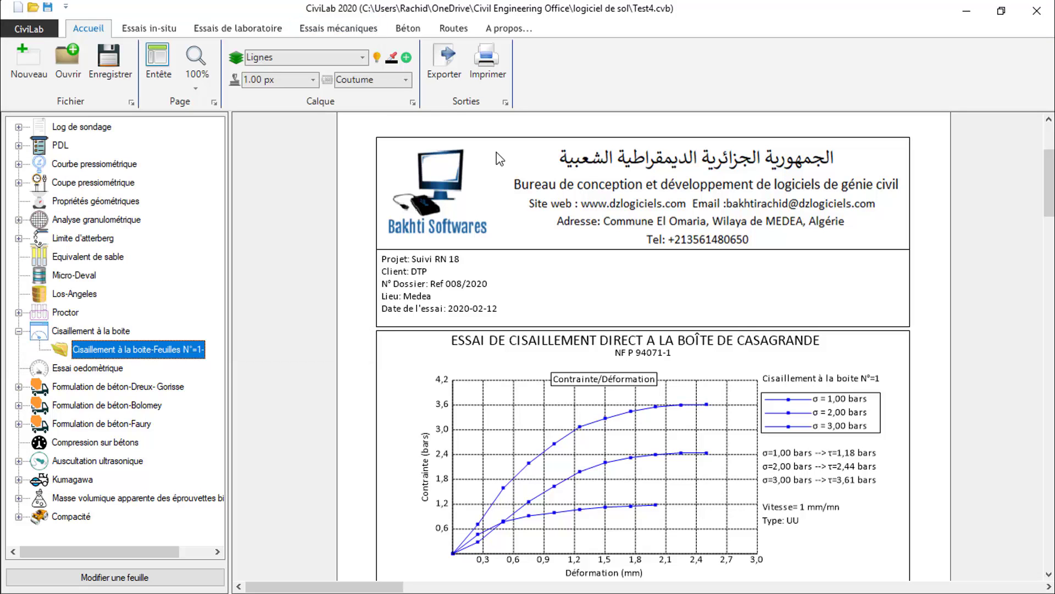
- Start exporting the shear test sheet as a Bitmap file
left_click(443, 73)
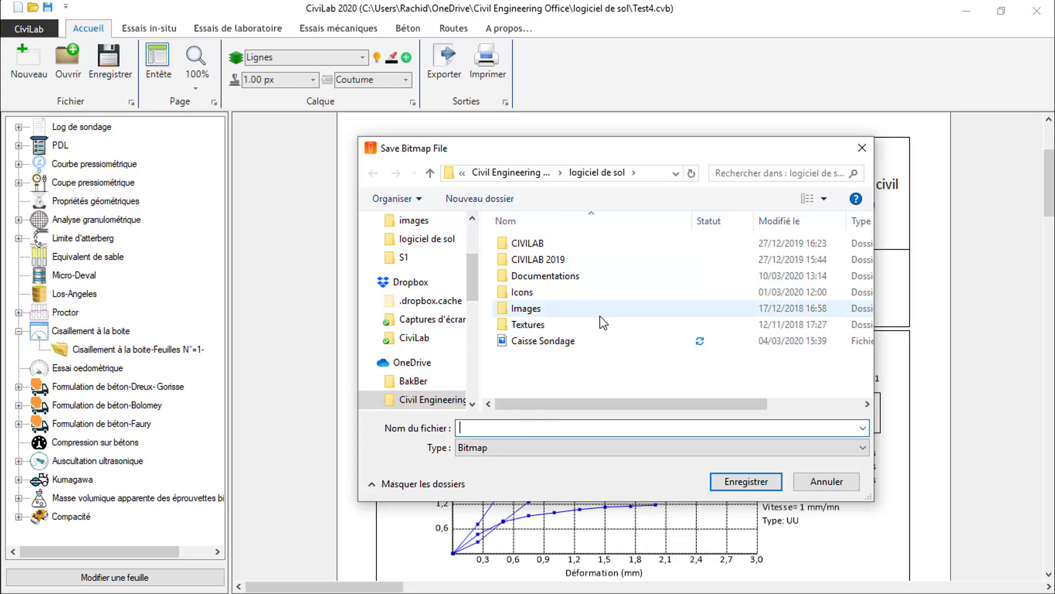